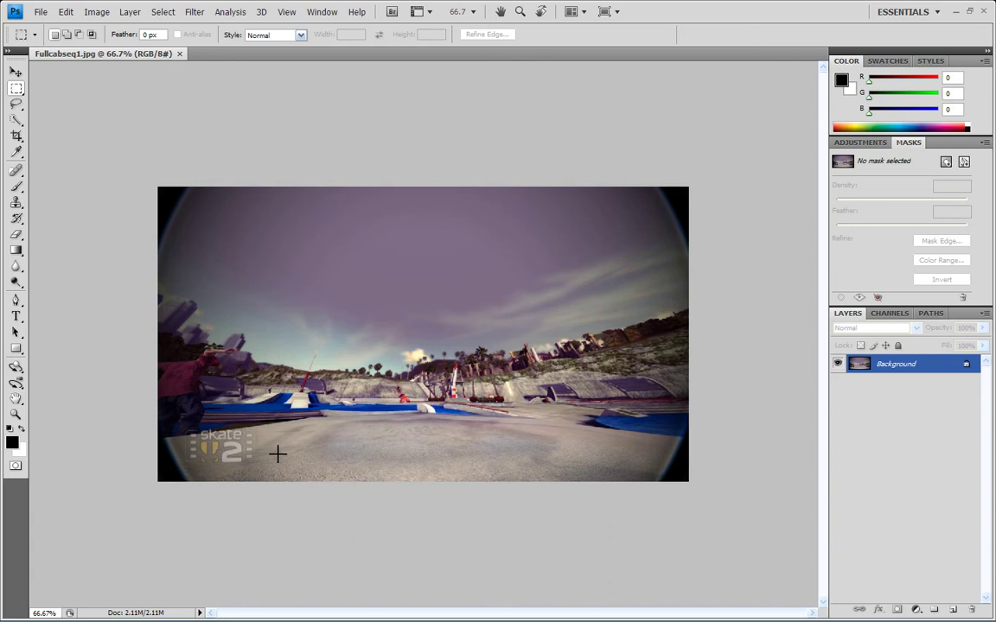
Add an empty Layer 1 above the Background in Fullcabseq1.jpg
mouse_move(429, 619)
click(129, 12)
mouse_move(192, 27)
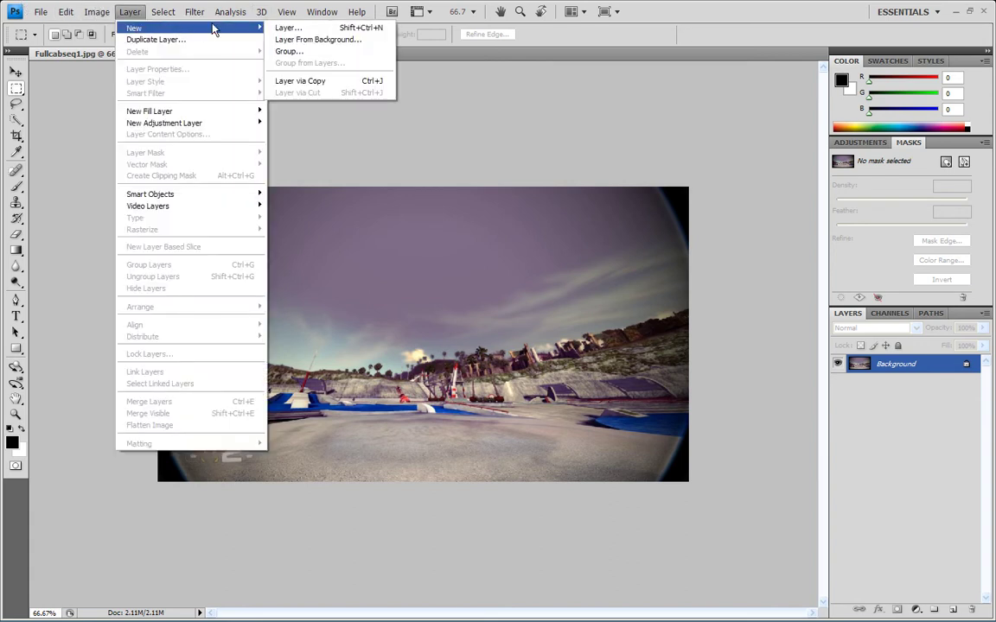
click(292, 28)
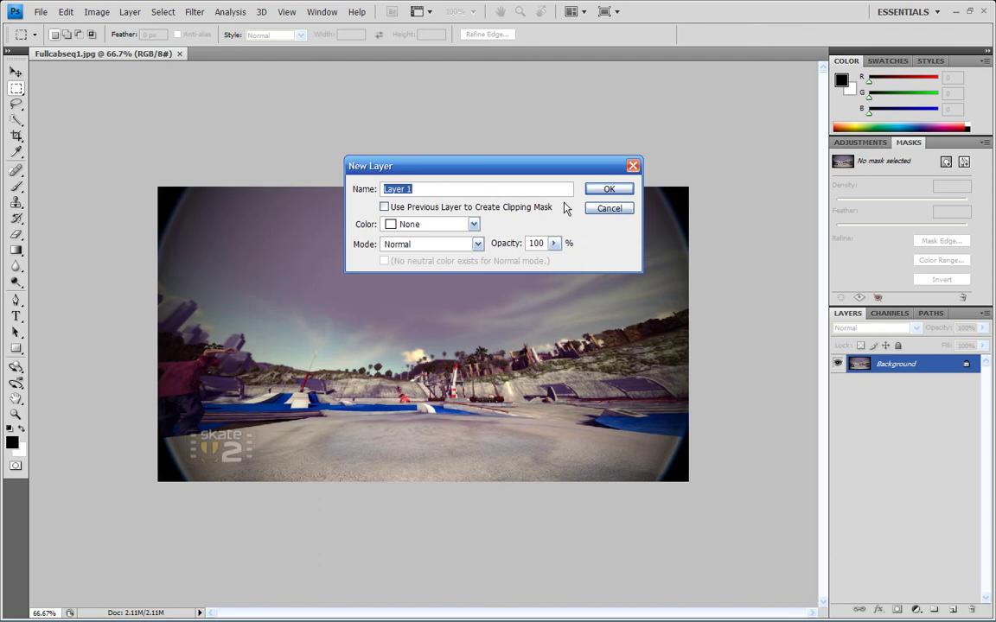
click(610, 191)
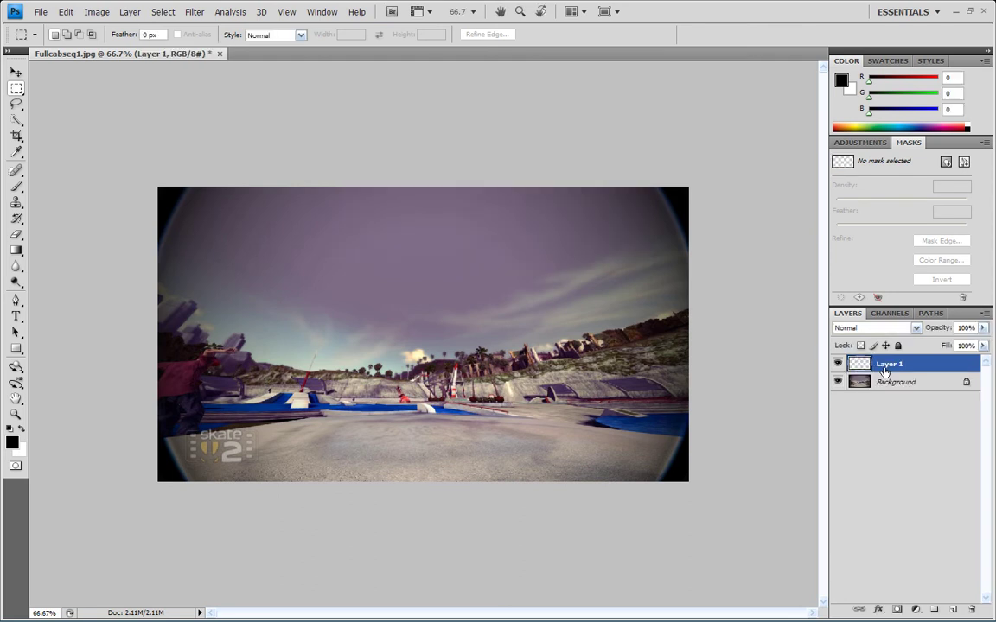
Open Fullcabseq2.jpg from the Mag Photos folder in Bridge
key(alt+Tab)
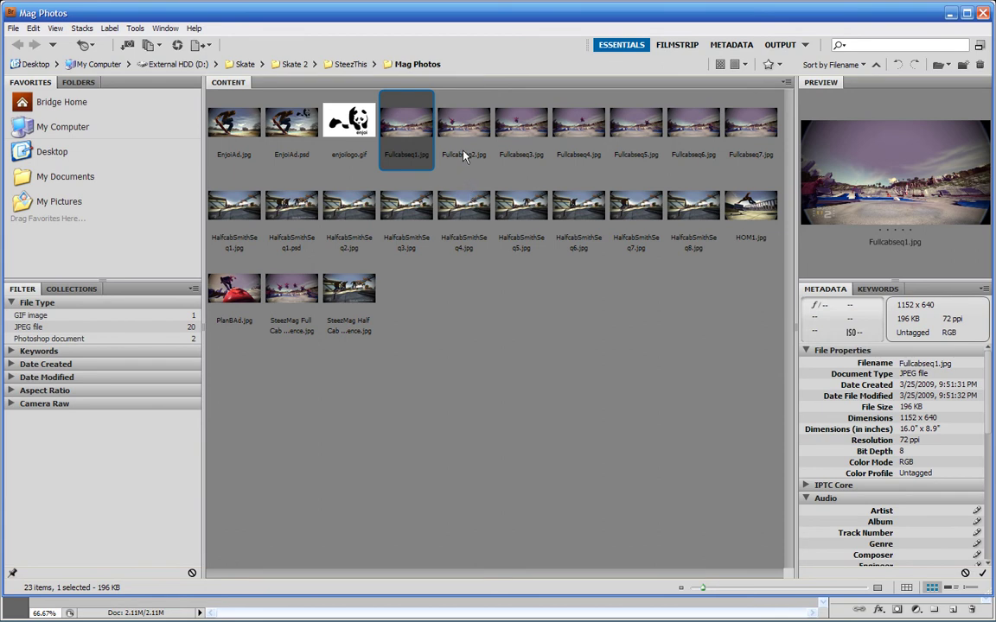
click(474, 129)
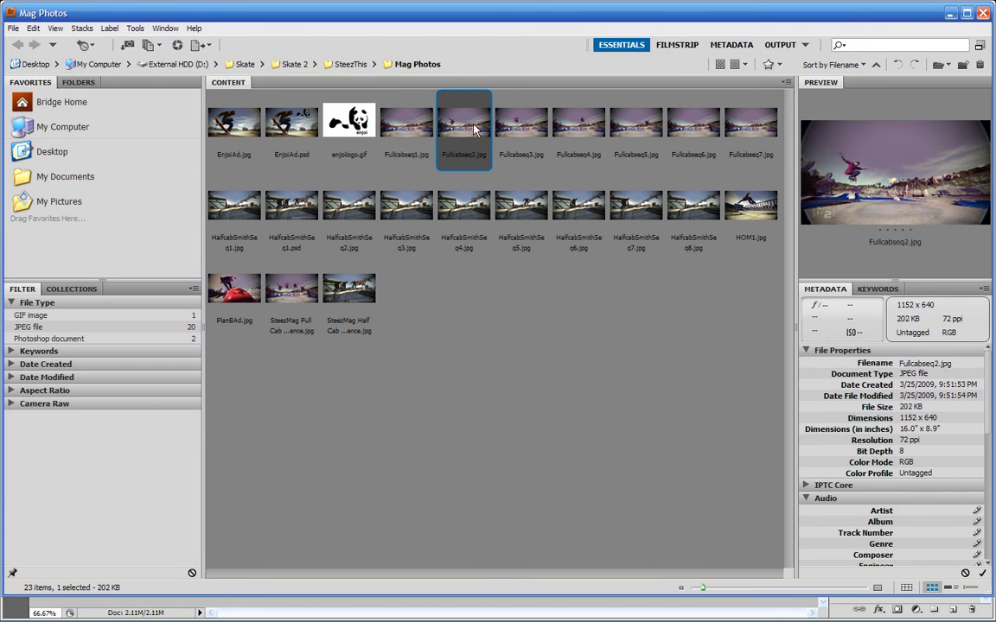
double_click(474, 129)
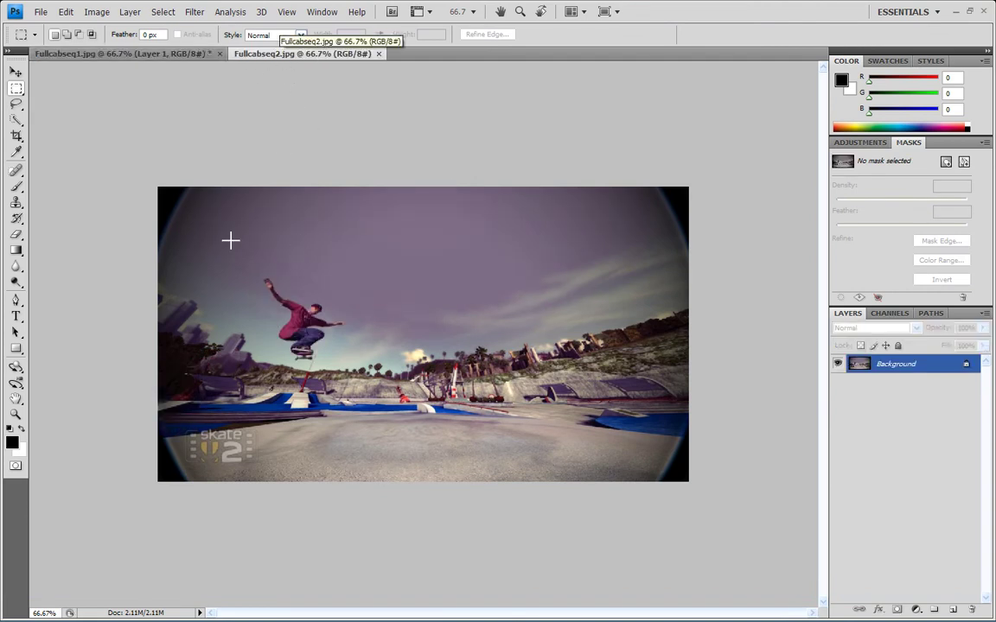
Select all of Fullcabseq2.jpg, copy it, and paste it into Fullcabseq1.jpg's Layer 1
click(170, 12)
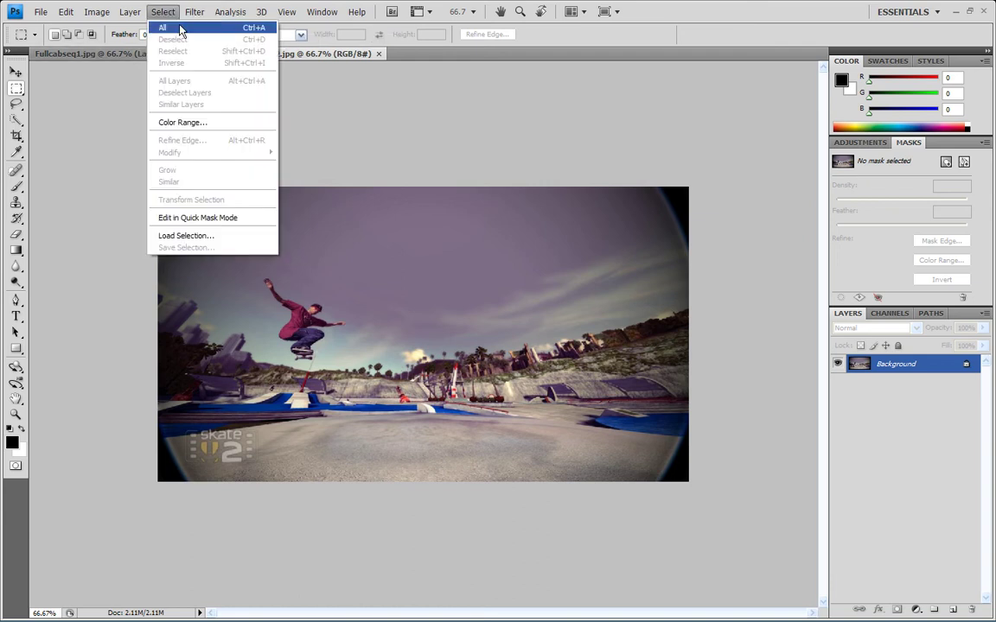
click(180, 29)
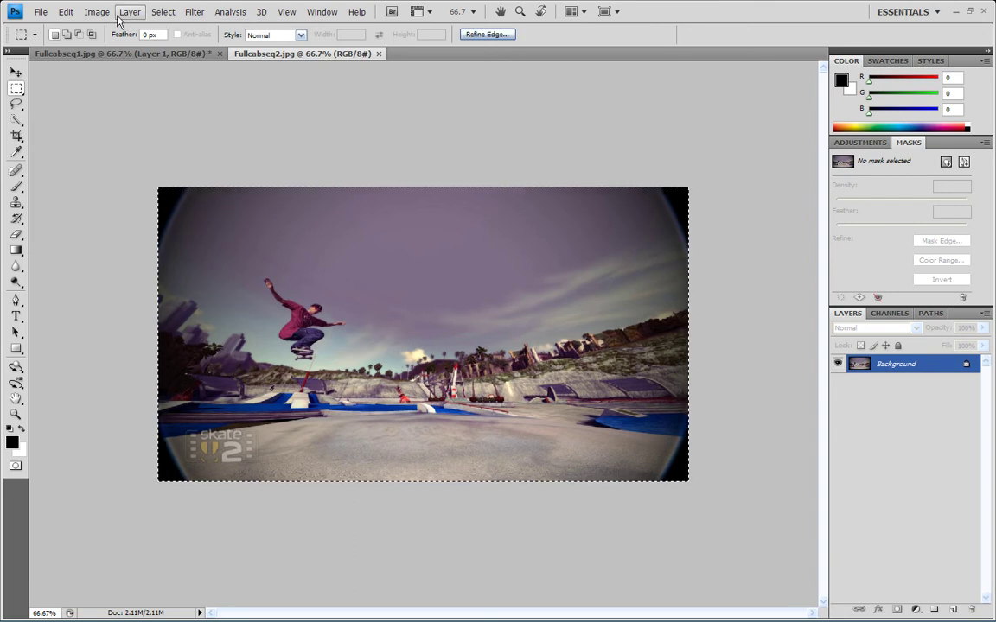
click(69, 14)
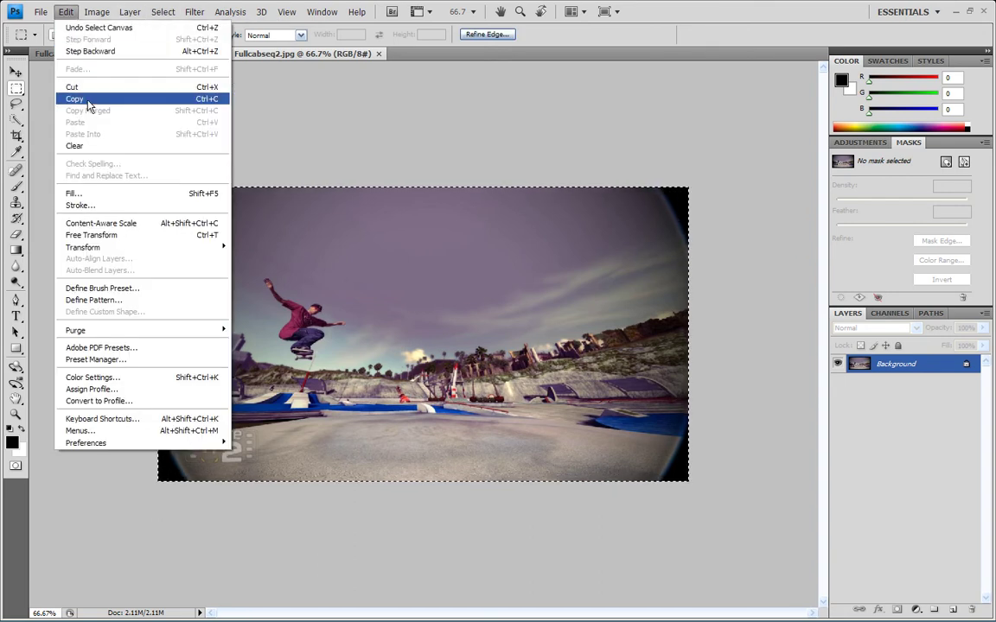
click(87, 101)
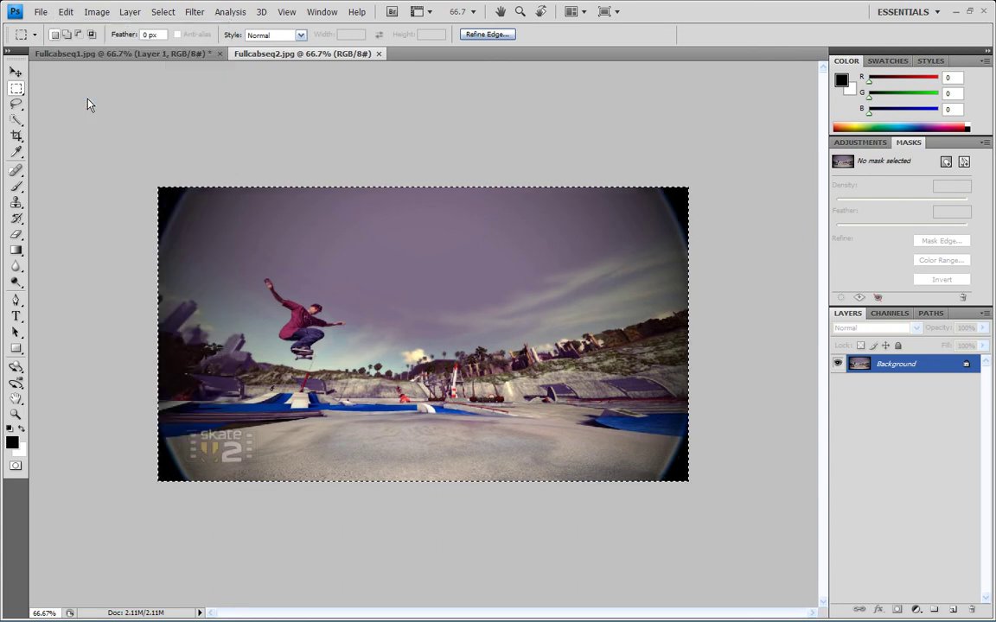
click(97, 52)
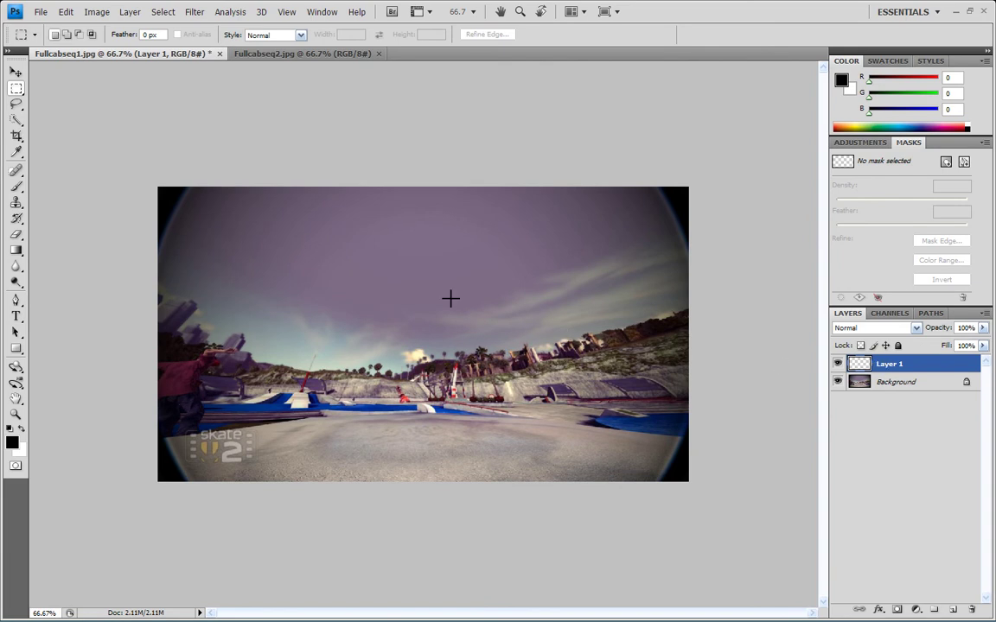
click(66, 11)
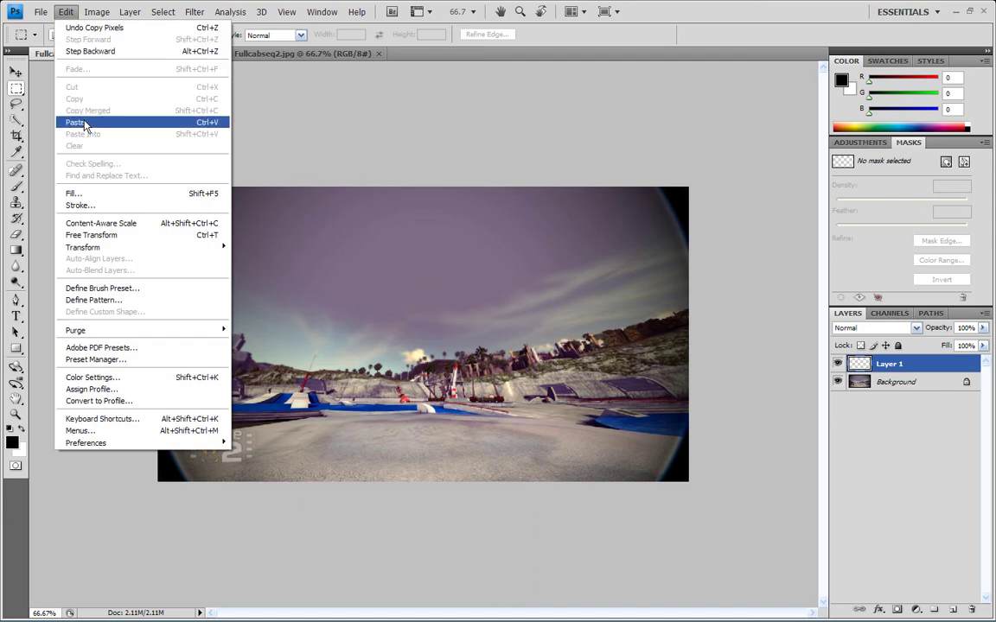
click(84, 120)
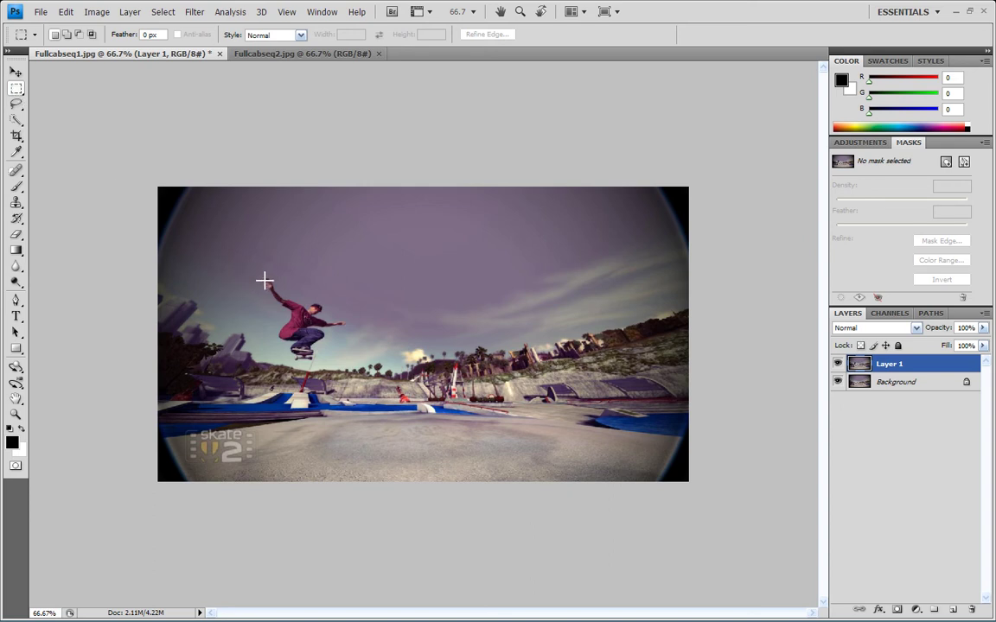
Marquee the mid-air skater and apply a Reveal Selection layer mask to Layer 1
drag(264, 280, 301, 323)
drag(348, 361, 349, 363)
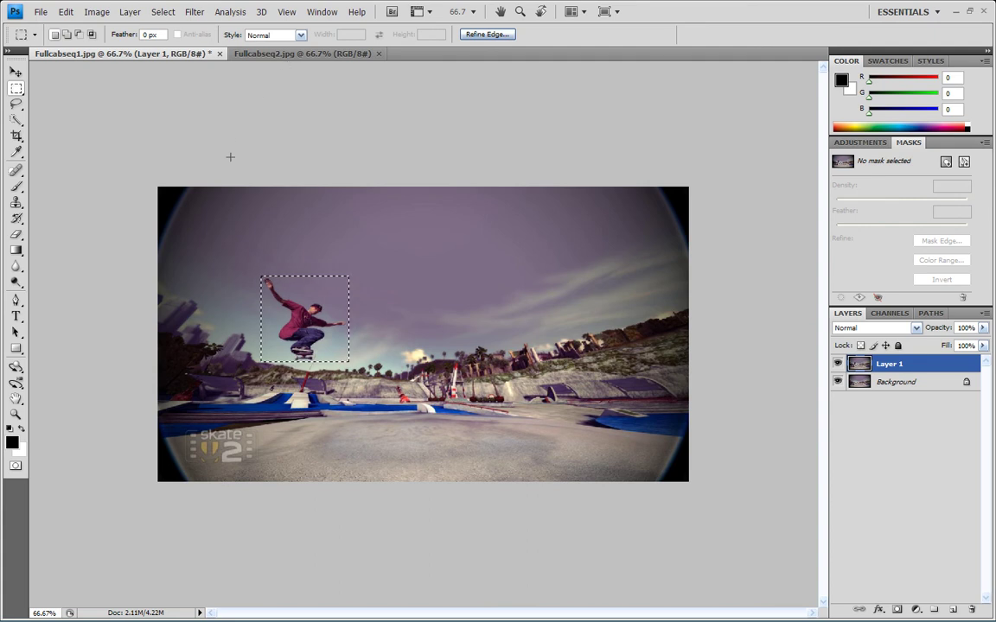
click(133, 14)
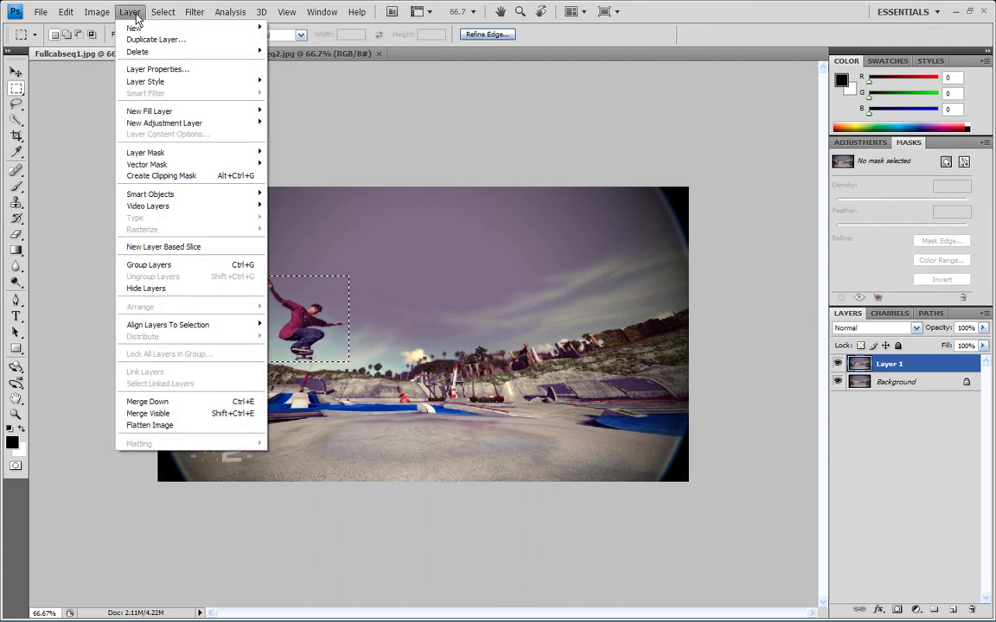
mouse_move(179, 154)
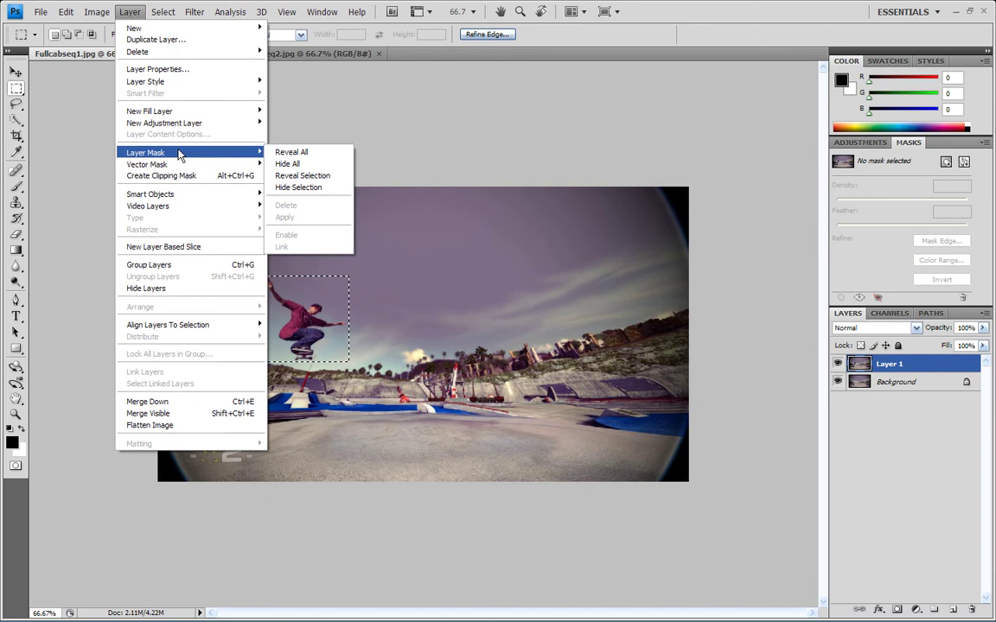
click(302, 176)
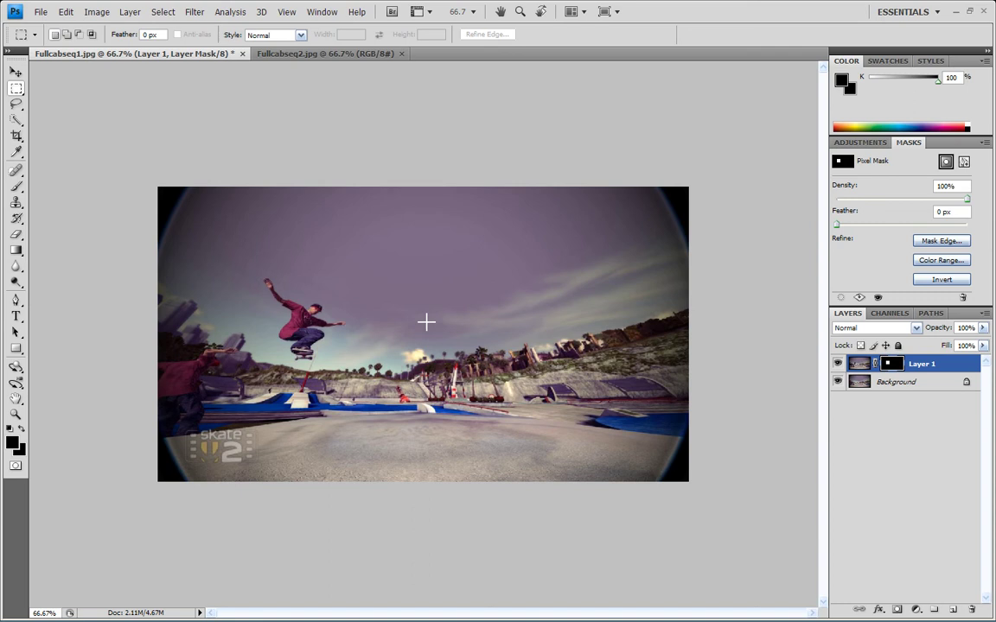
Add an empty Layer 2 to the composite
click(130, 12)
mouse_move(139, 29)
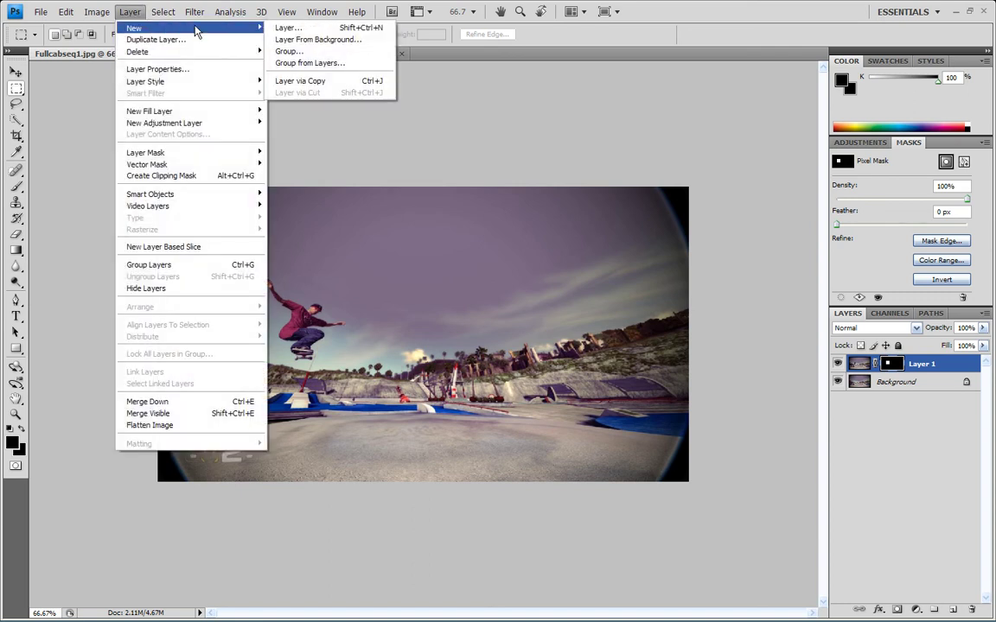
click(284, 29)
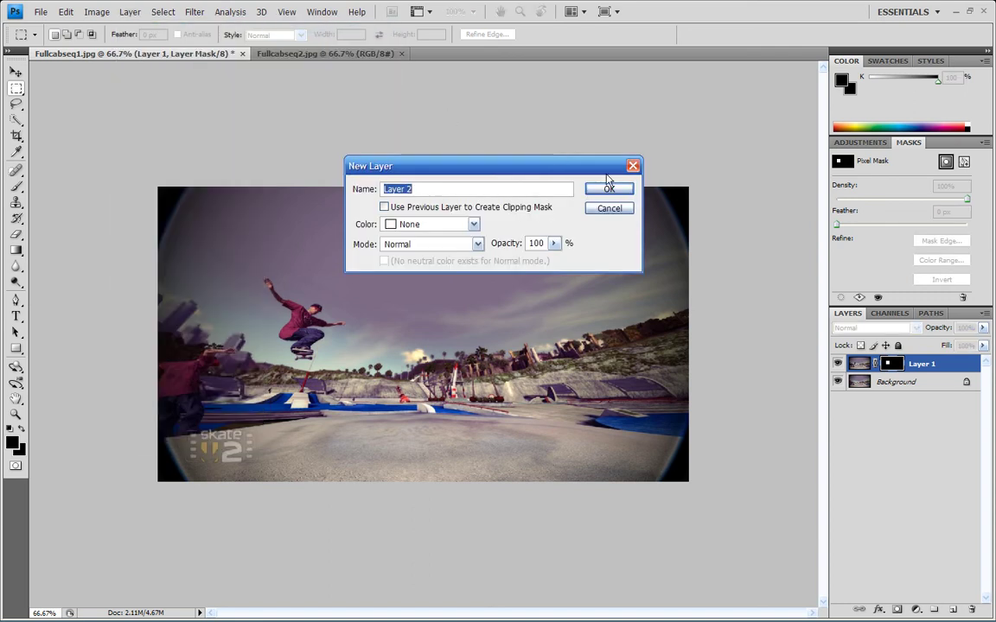
click(609, 189)
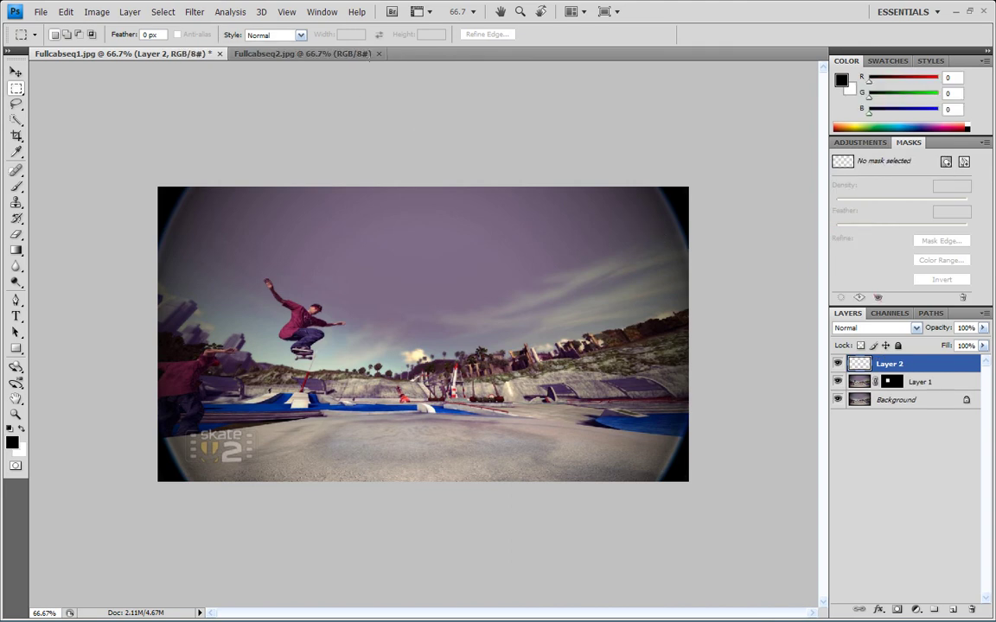
Close Fullcabseq2.jpg and bring up Fullcabseq3.jpg from Bridge
click(377, 53)
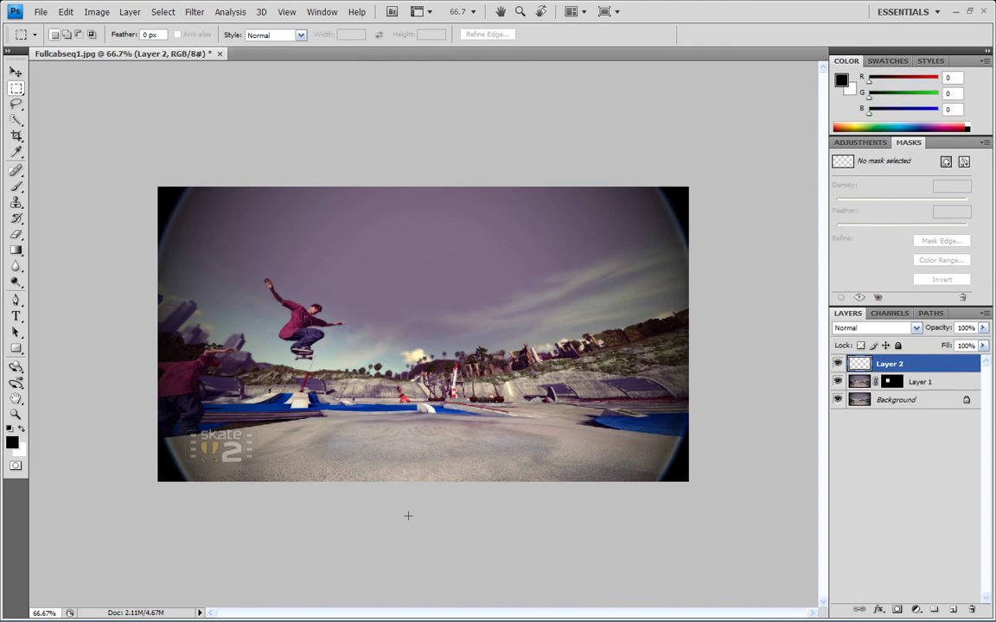
key(alt+Tab)
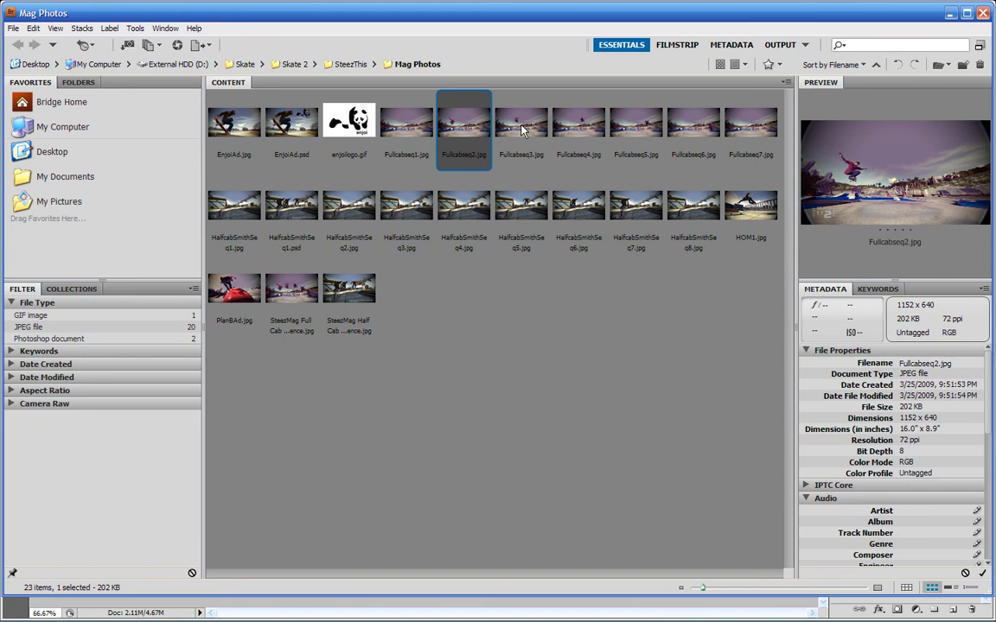
key(alt+Tab)
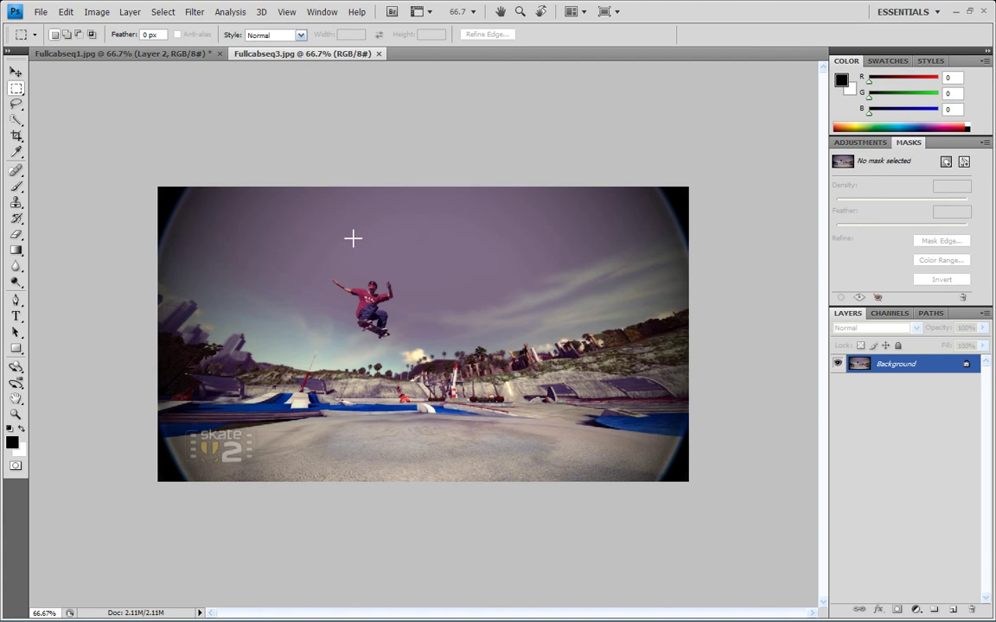
Copy the whole Fullcabseq3 frame onto Layer 2 of Fullcabseq1.jpg
key(ctrl+a)
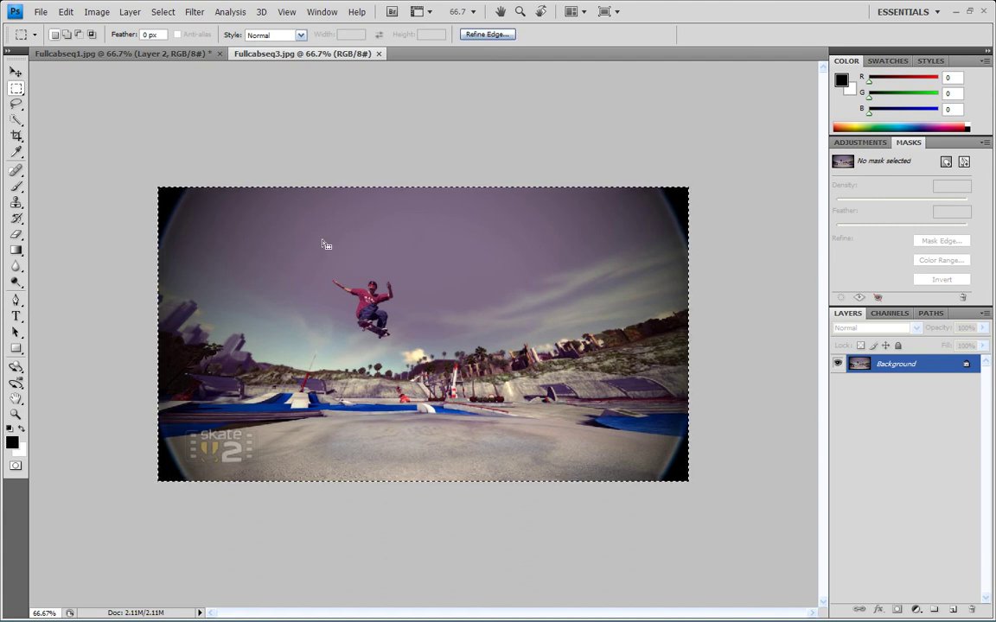
click(99, 55)
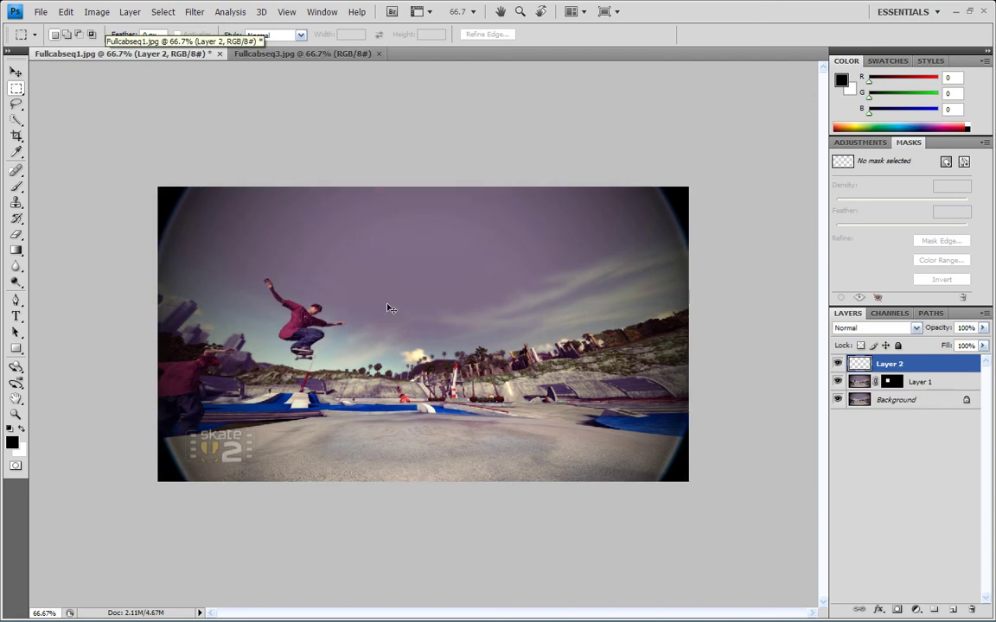
key(ctrl+v)
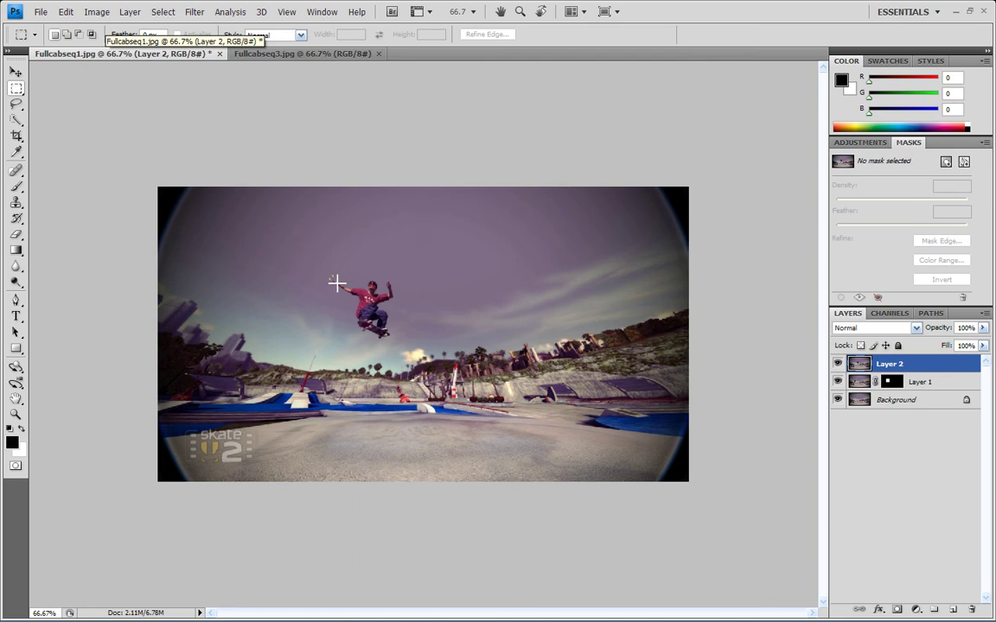
Marquee the higher skater and mask Layer 2 with Reveal Selection
drag(329, 275, 406, 344)
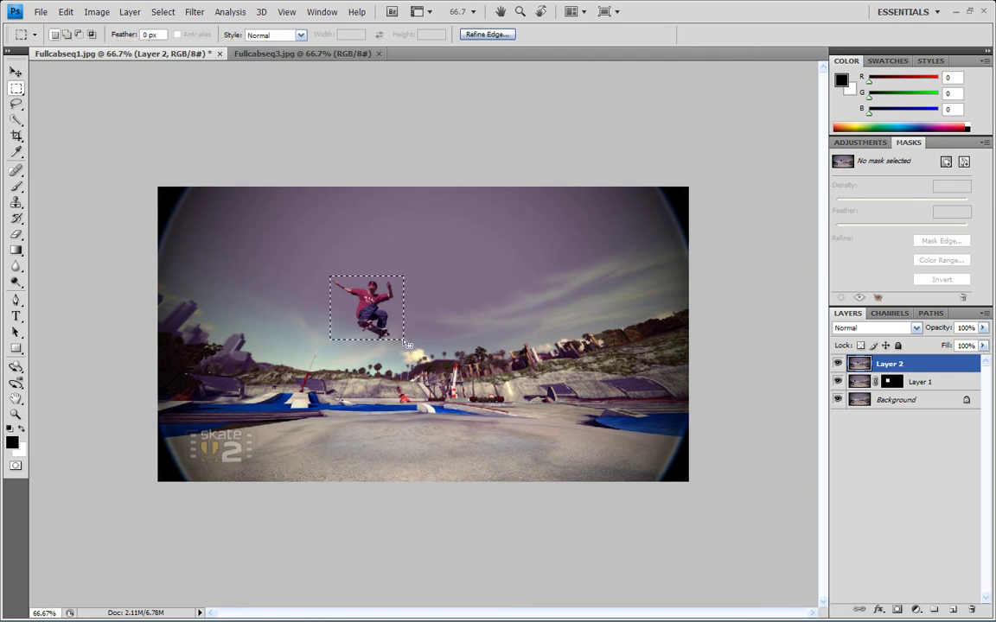
click(195, 11)
mouse_move(186, 154)
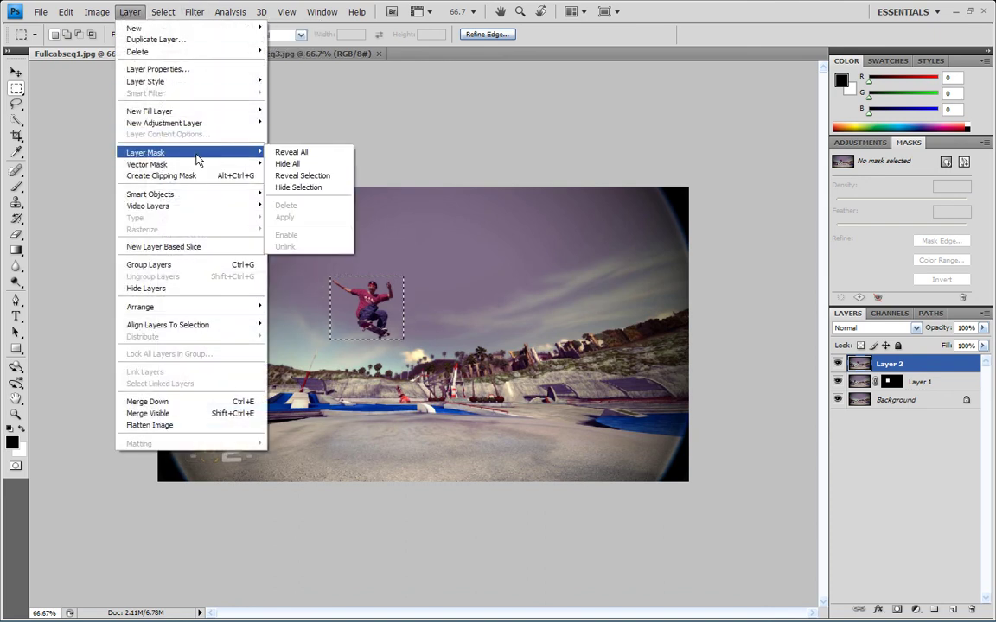
click(325, 176)
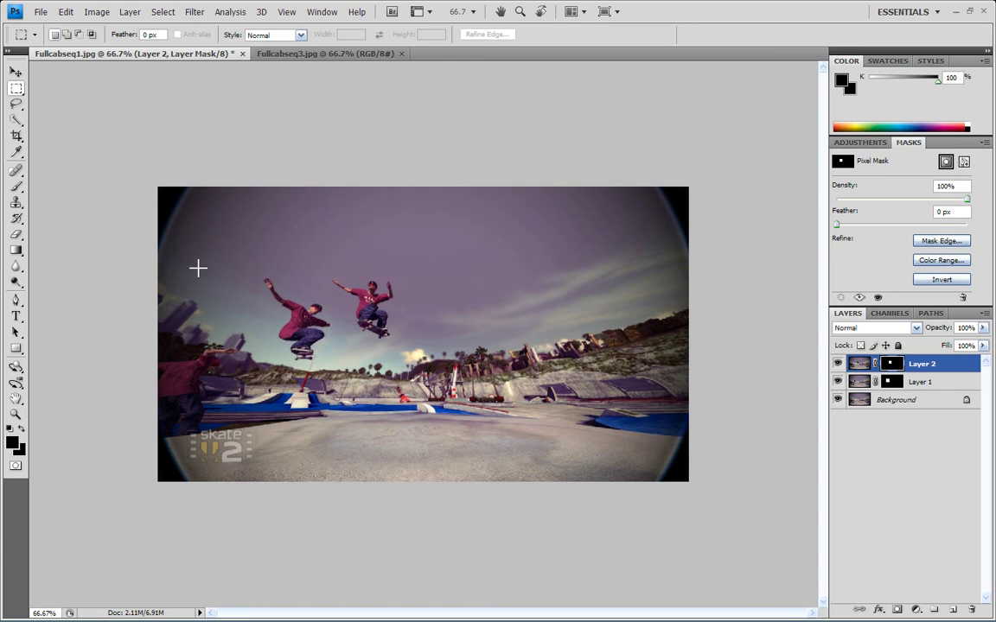
Select the Eraser with a 9 px Master Diameter, 100% Hardness brush
click(17, 235)
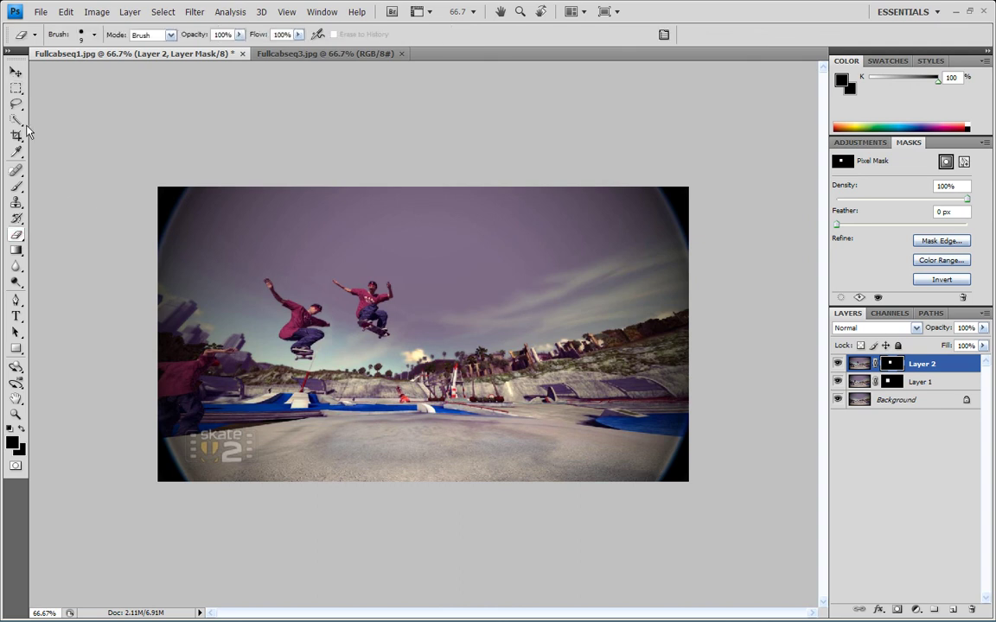
click(94, 36)
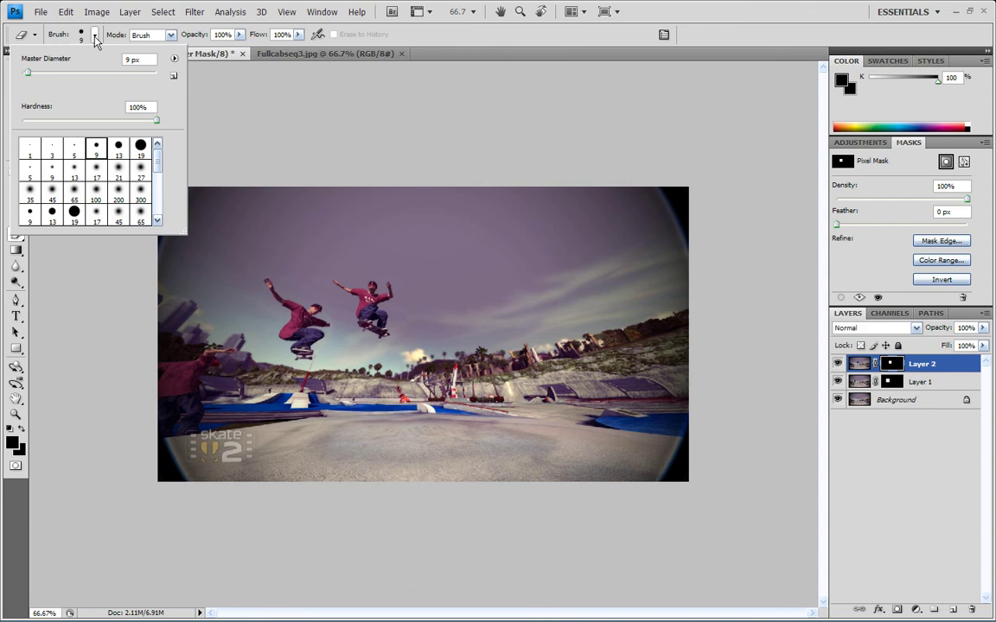
click(93, 36)
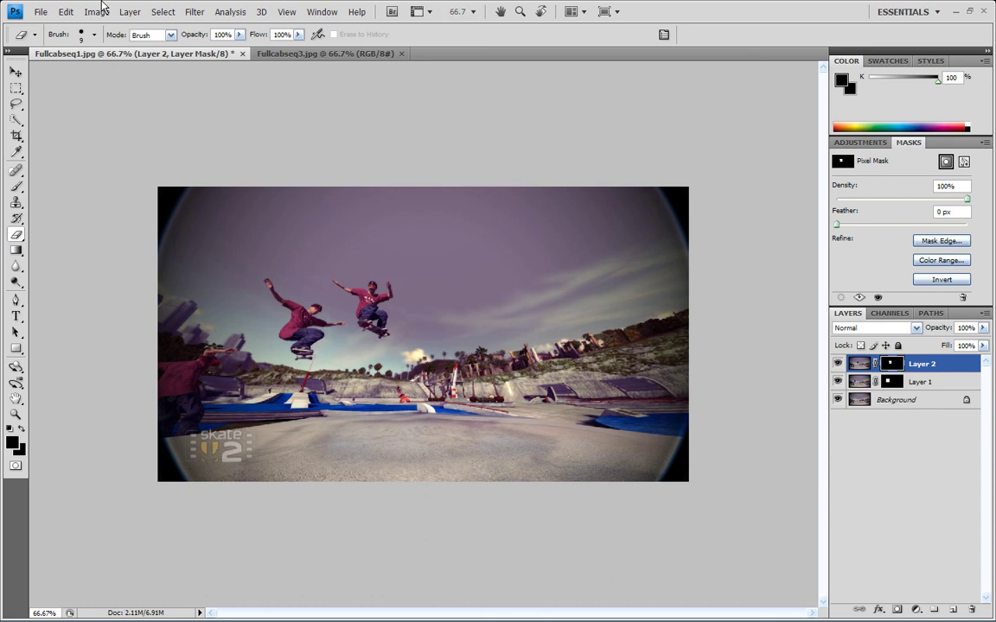
click(94, 34)
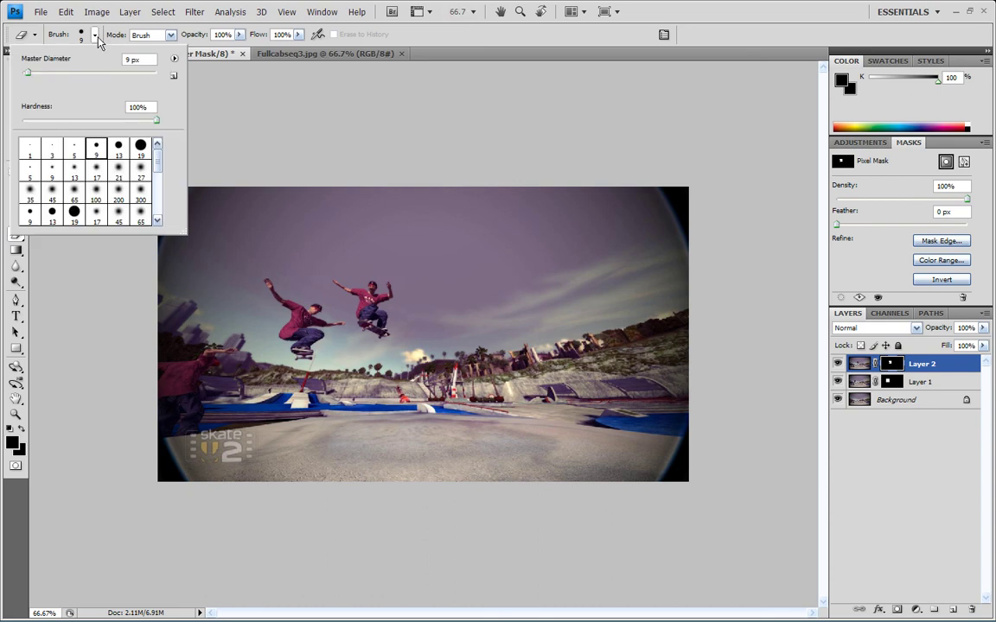
click(261, 88)
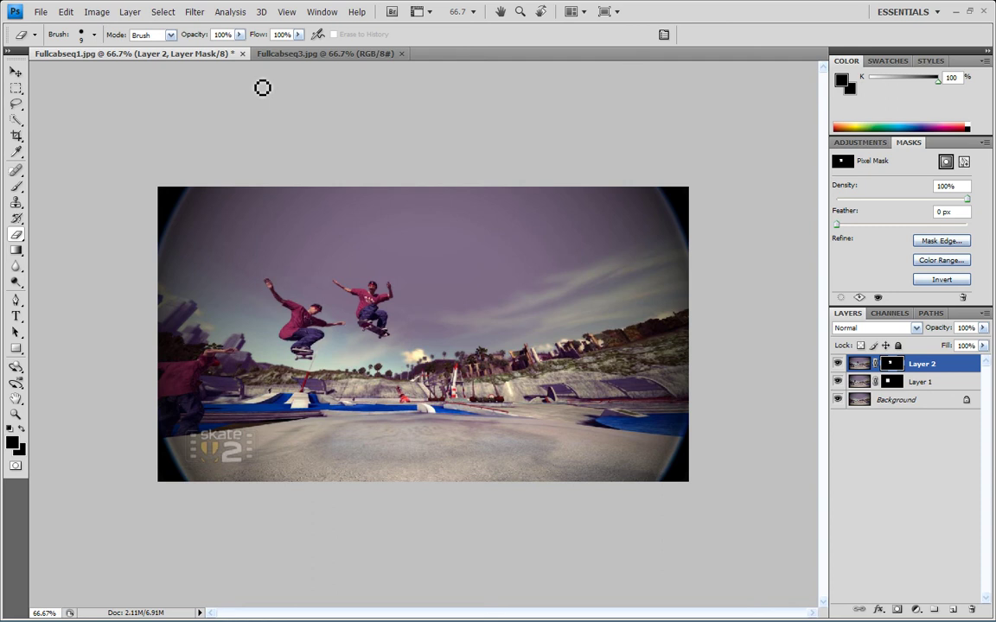